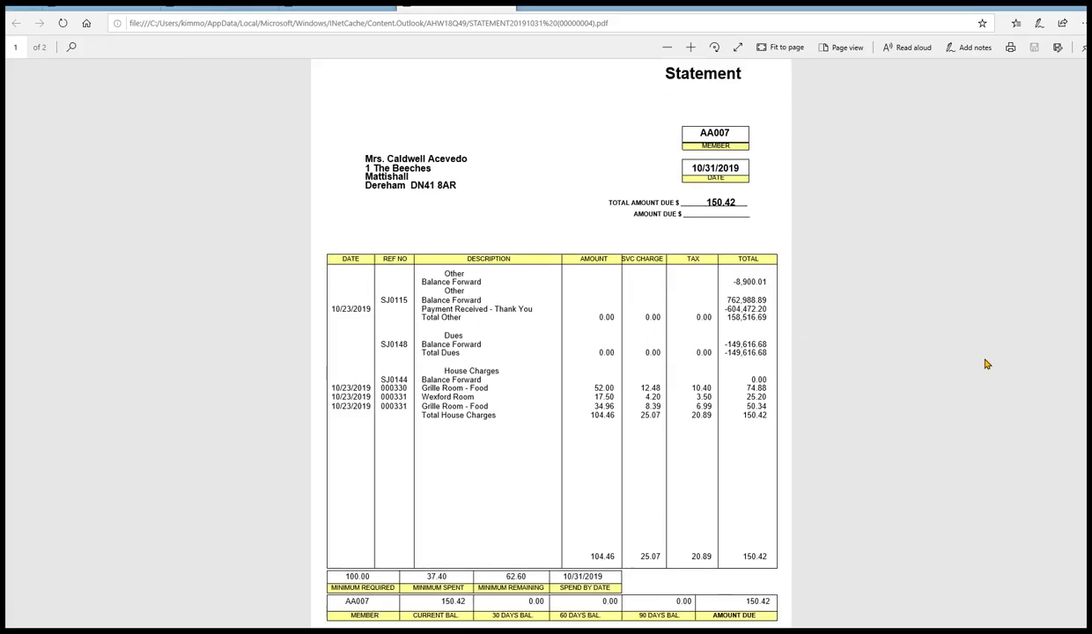
Step: Scroll the AA007 statement PDF to page 2's chit receipts, including Wexford Room chit 01000331
scroll(986, 364, down, 2)
scroll(951, 324, down, 2)
scroll(951, 325, down, 2)
scroll(951, 325, down, 1)
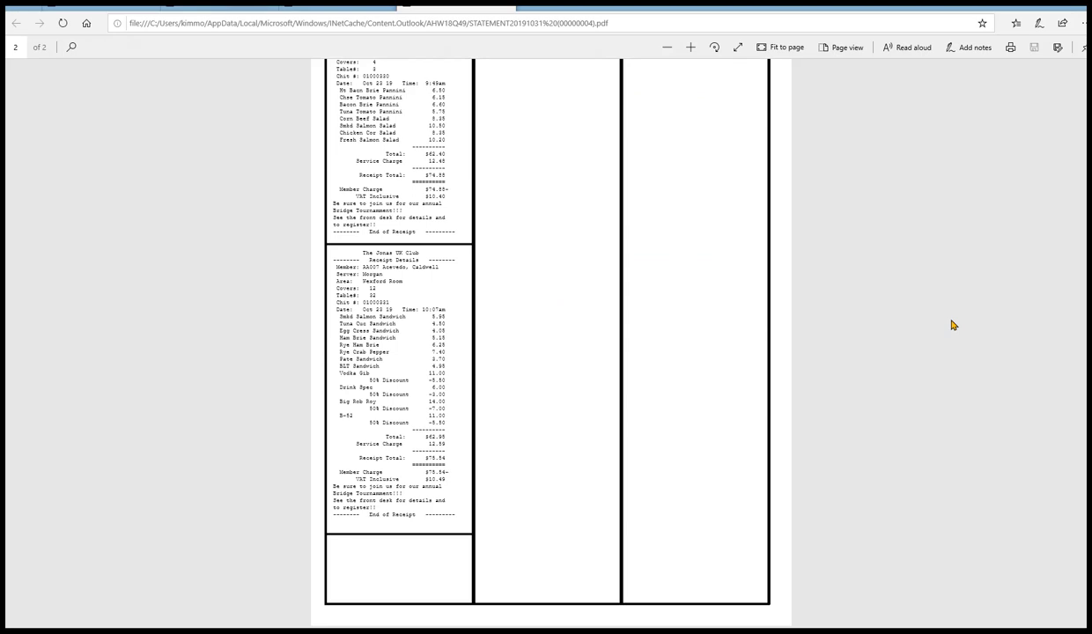